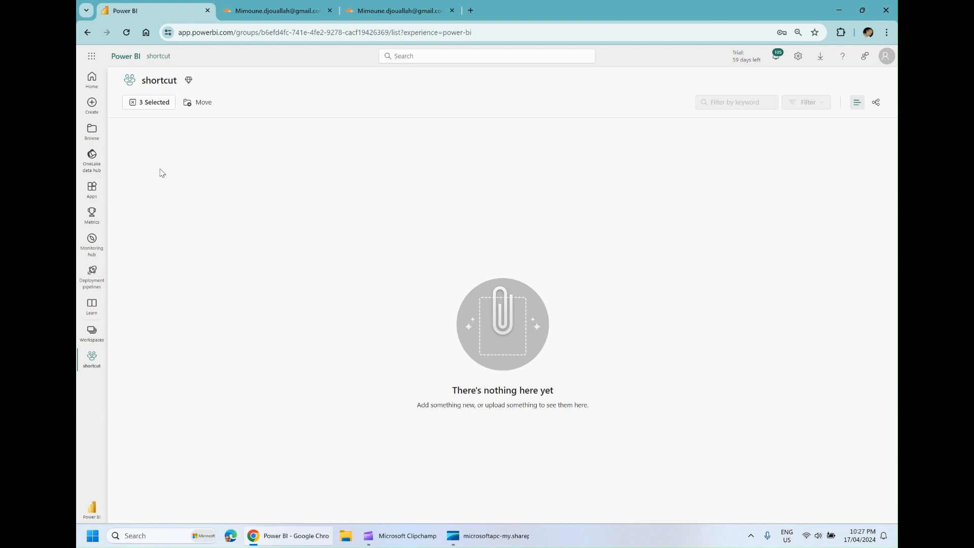
# Clear the item selection and create a new lakehouse named data in the shortcut workspace
pyautogui.click(143, 105)
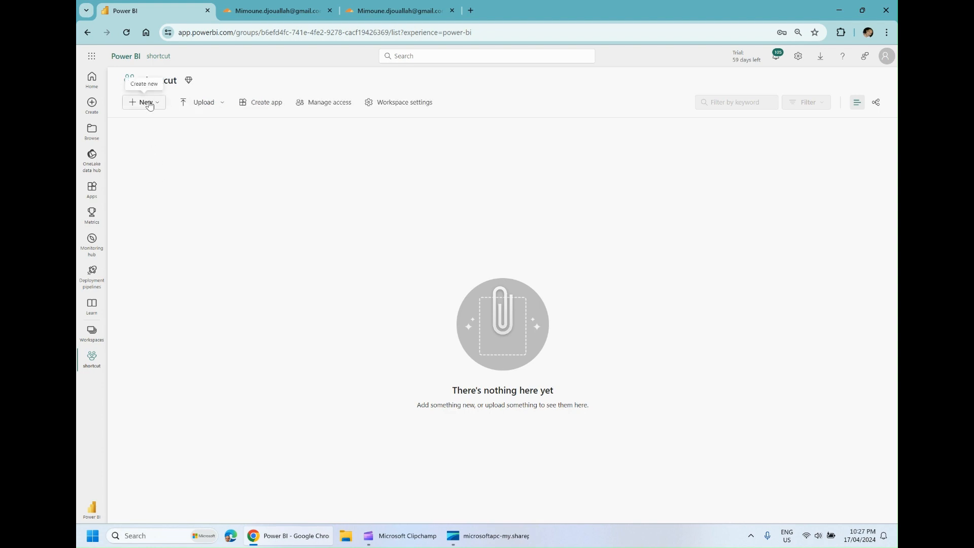
pyautogui.click(148, 104)
pyautogui.click(155, 264)
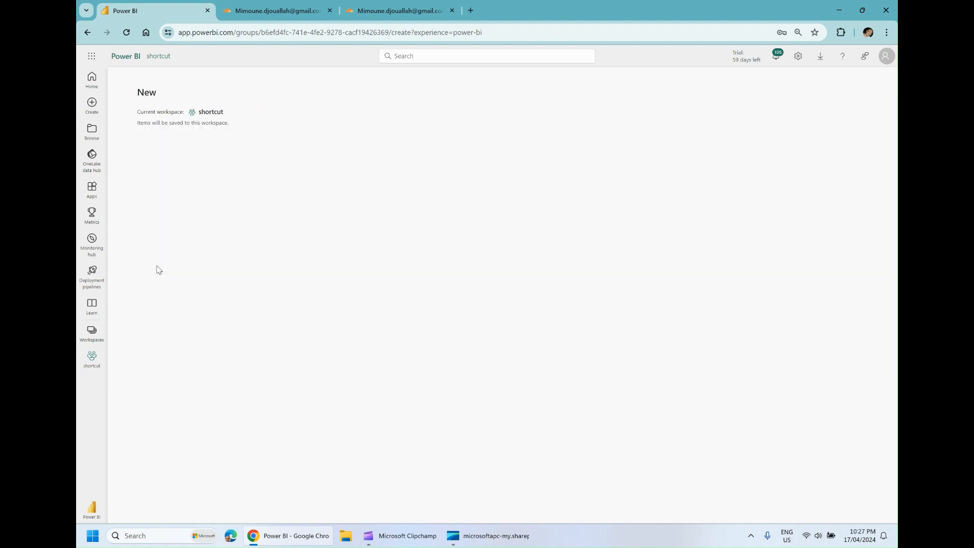
pyautogui.click(214, 289)
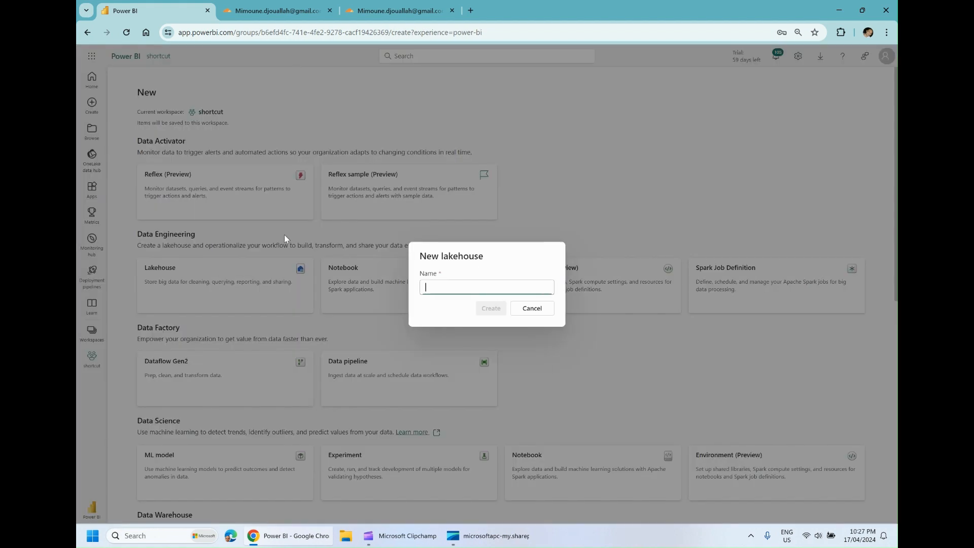
pyautogui.click(439, 287)
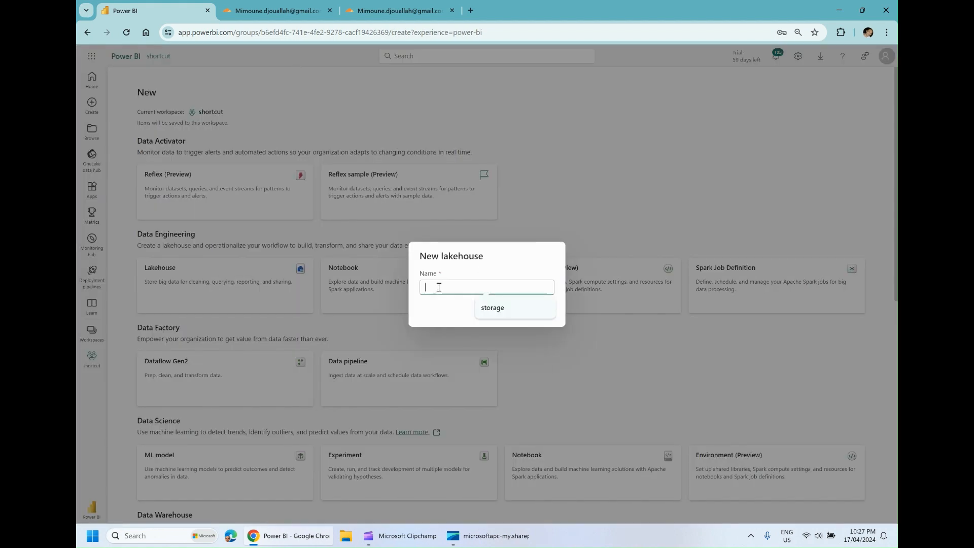
pyautogui.write('data')
pyautogui.click(488, 311)
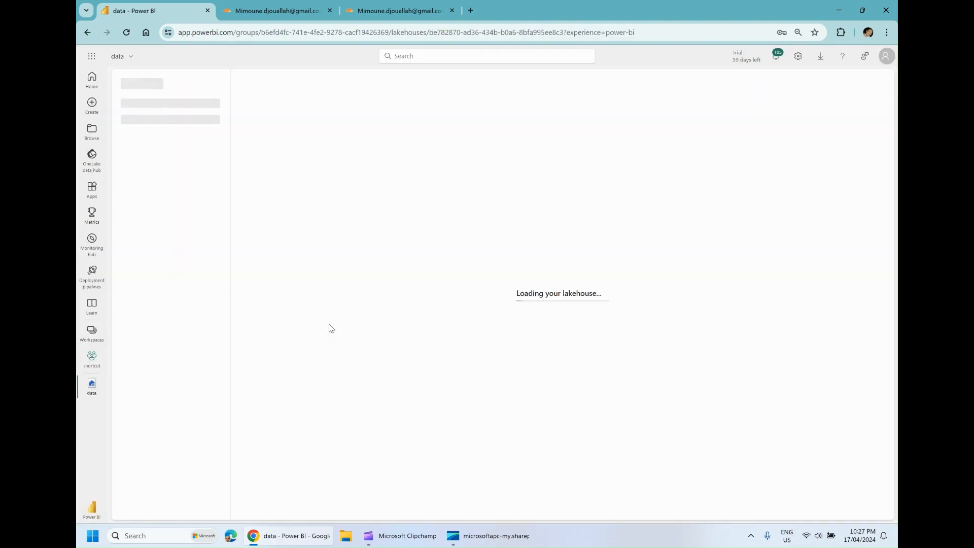
# Switch to Cloudflare, review the archive bucket's aemo objects, and create the R2 API token with Admin Read only permission
pyautogui.click(274, 7)
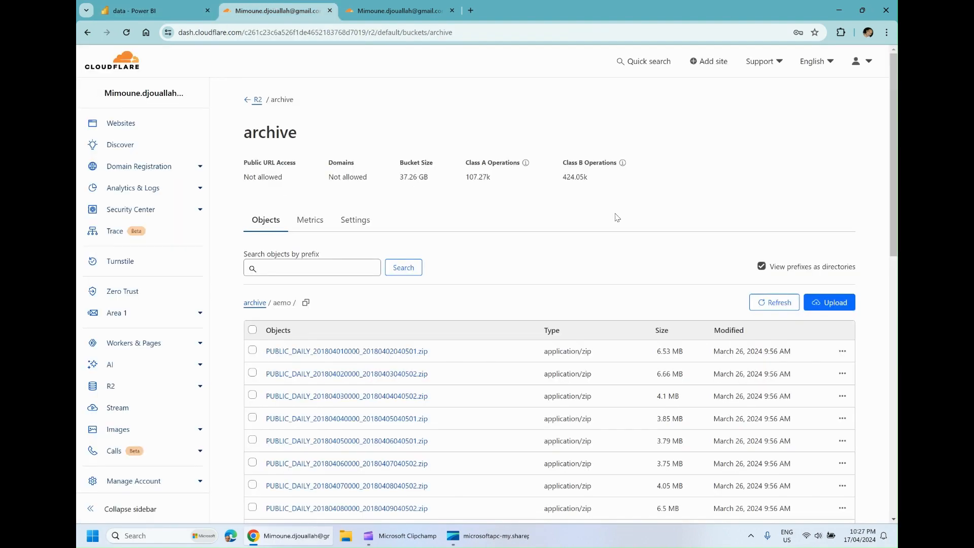
pyautogui.moveTo(892, 191)
pyautogui.mouseDown()
pyautogui.moveTo(896, 386)
pyautogui.moveTo(895, 194)
pyautogui.mouseUp()
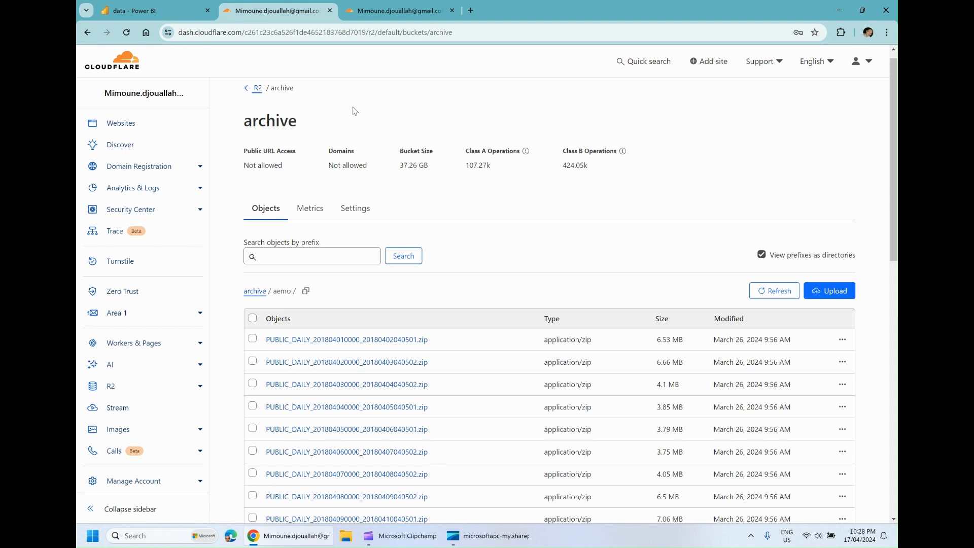
pyautogui.click(384, 5)
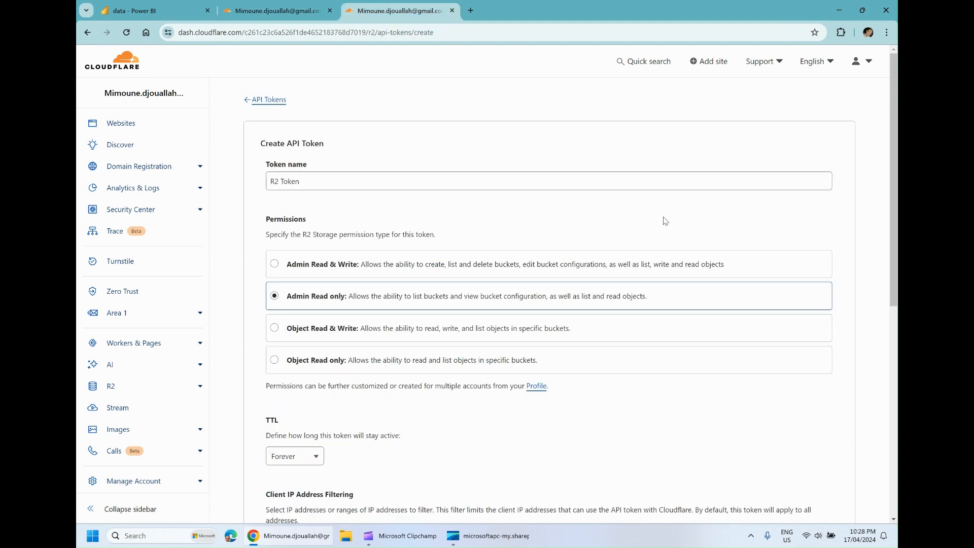
pyautogui.moveTo(893, 217)
pyautogui.mouseDown()
pyautogui.moveTo(891, 300)
pyautogui.moveTo(891, 227)
pyautogui.mouseUp()
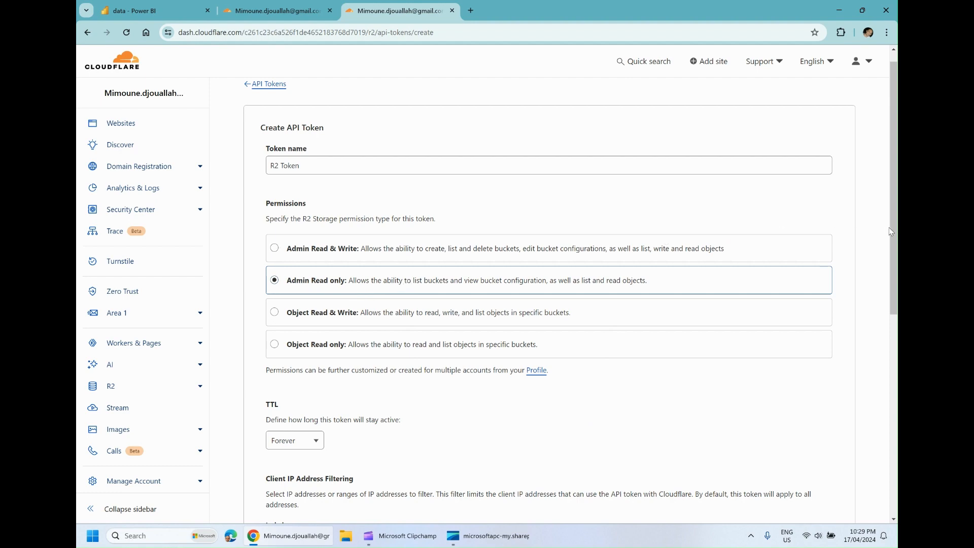
pyautogui.moveTo(894, 235); pyautogui.dragTo(894, 367)
pyautogui.click(802, 415)
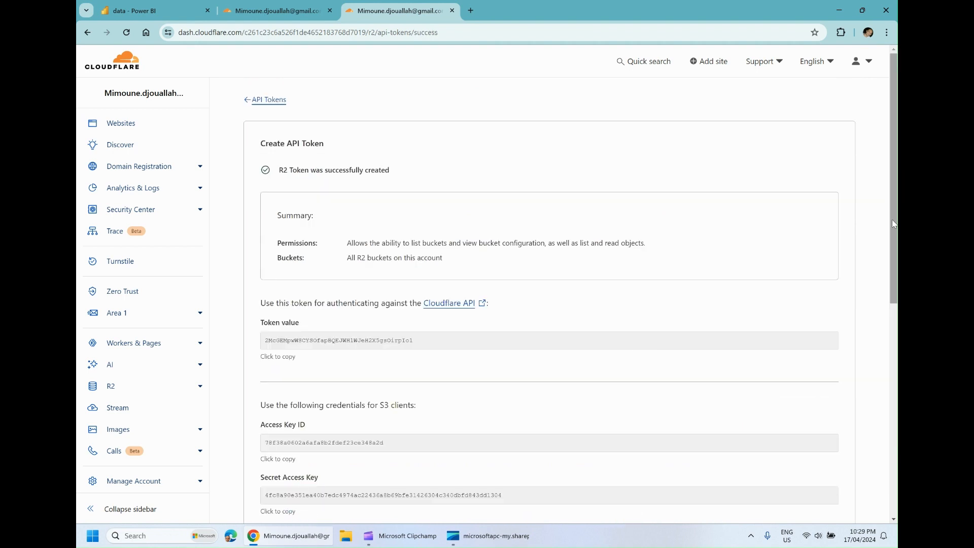
# Copy the new token's default S3 endpoint URL and return to the data lakehouse in Power BI
pyautogui.moveTo(896, 225); pyautogui.dragTo(896, 312)
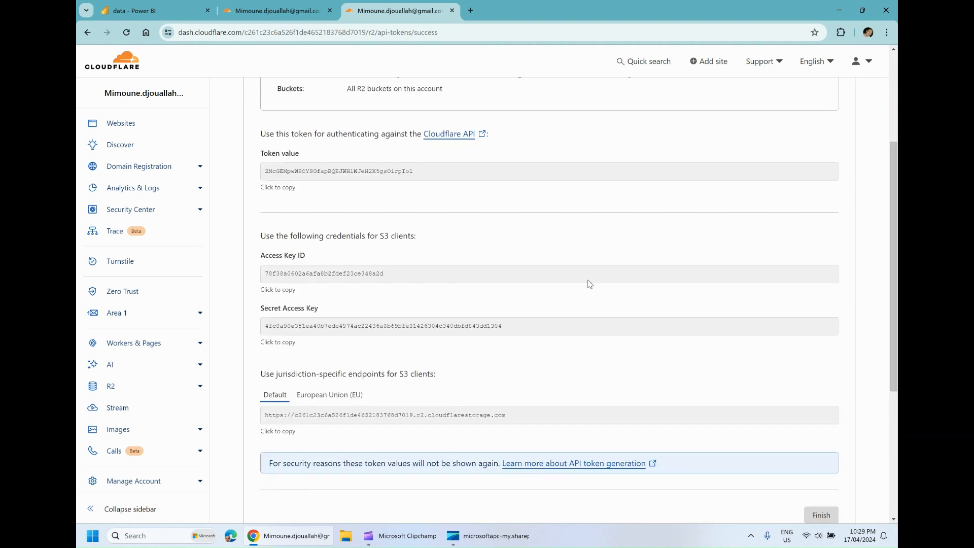
pyautogui.click(277, 435)
pyautogui.click(168, 10)
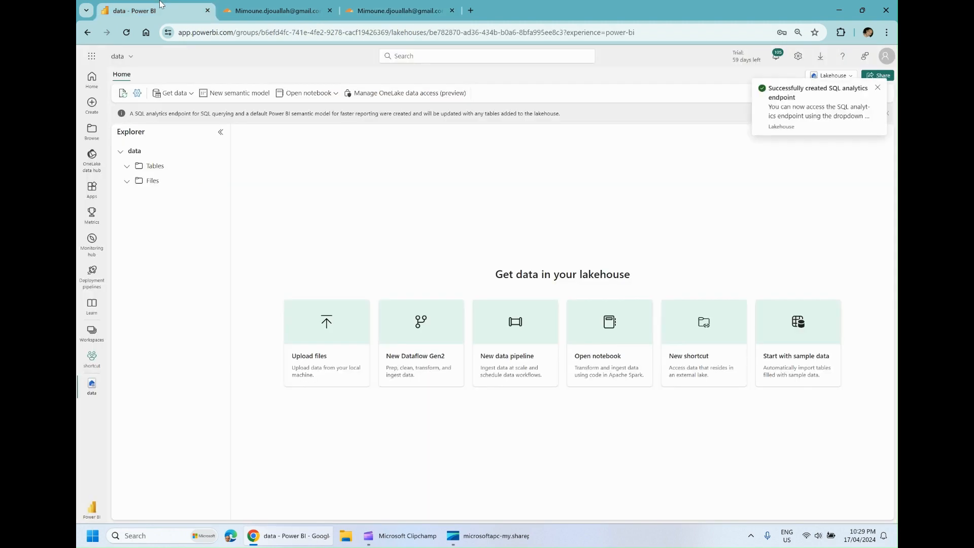
# Start a new shortcut in the lakehouse's Files folder with Amazon S3 Compatible (Preview) as the source
pyautogui.click(164, 184)
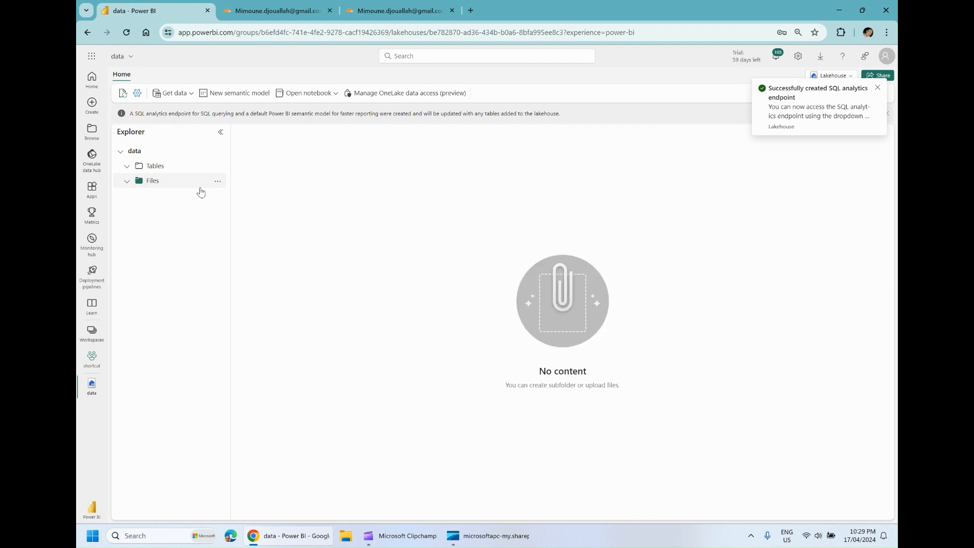
pyautogui.click(218, 184)
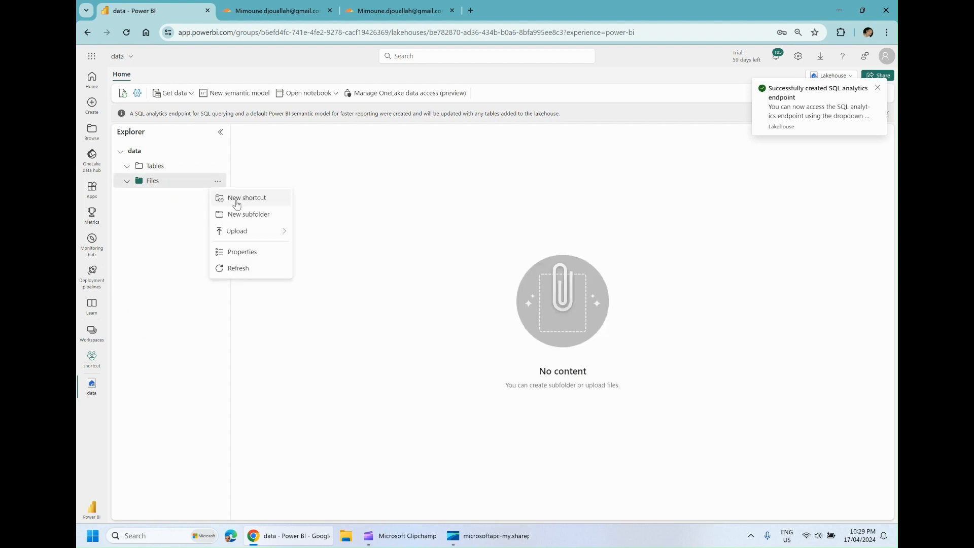
pyautogui.click(235, 200)
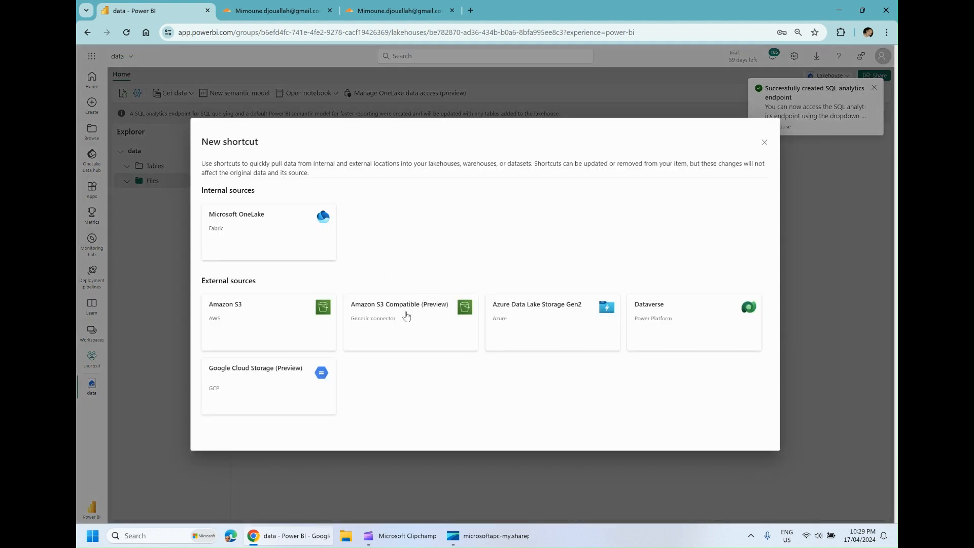
pyautogui.click(406, 316)
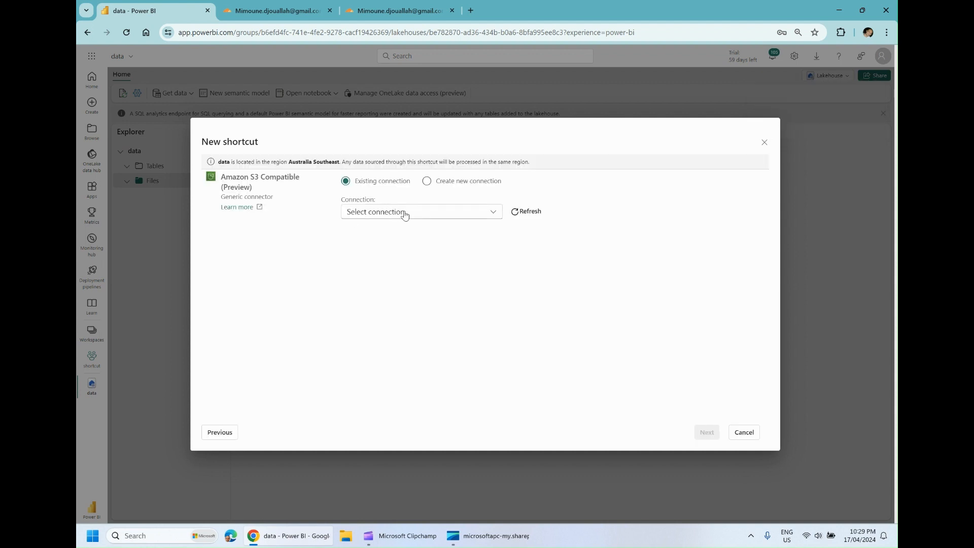
# Choose to create a new connection, enter the copied endpoint URL, and open the r2test admin connection for editing
pyautogui.click(427, 182)
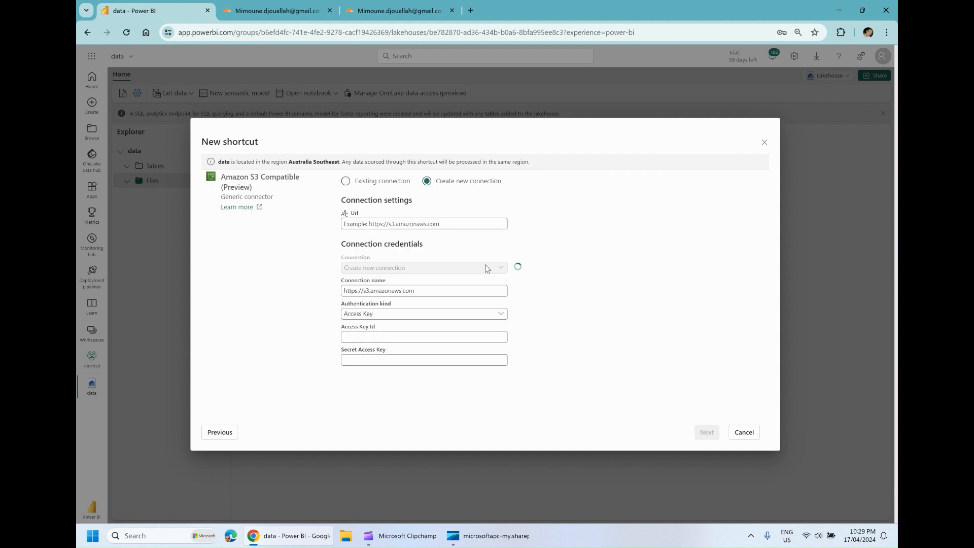
pyautogui.click(437, 224)
pyautogui.hotkey('ctrl', 'v')
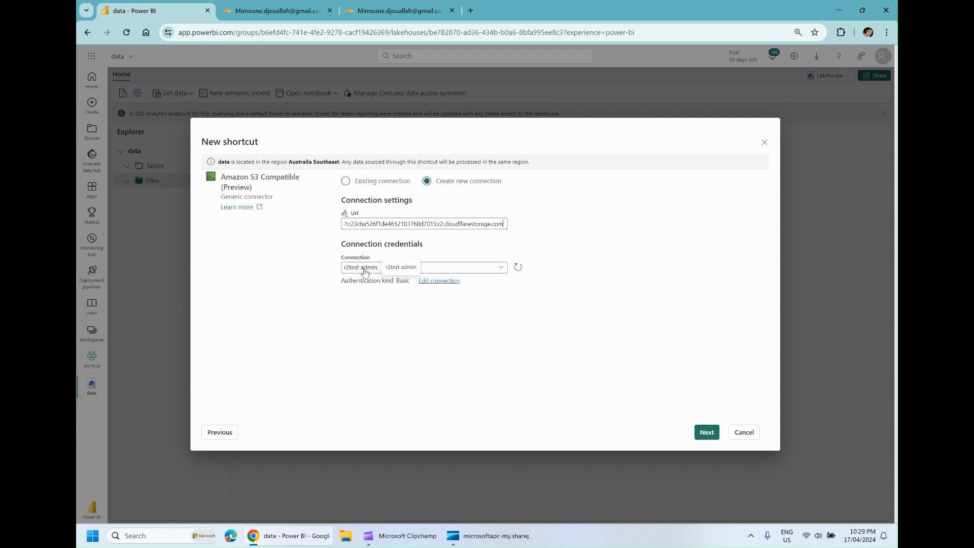
pyautogui.click(435, 281)
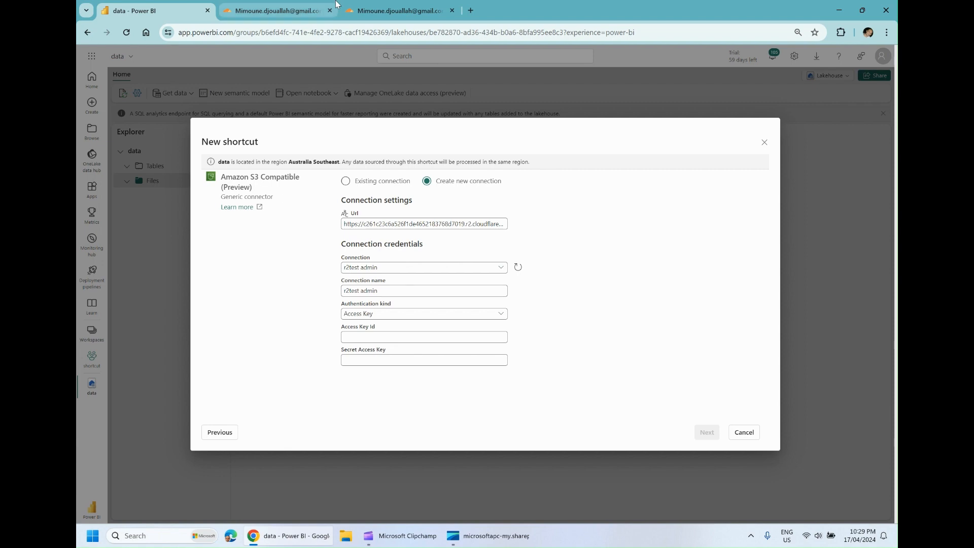
# Copy the Access Key ID from the Cloudflare token page and paste it into the connection's Access Key Id
pyautogui.click(382, 9)
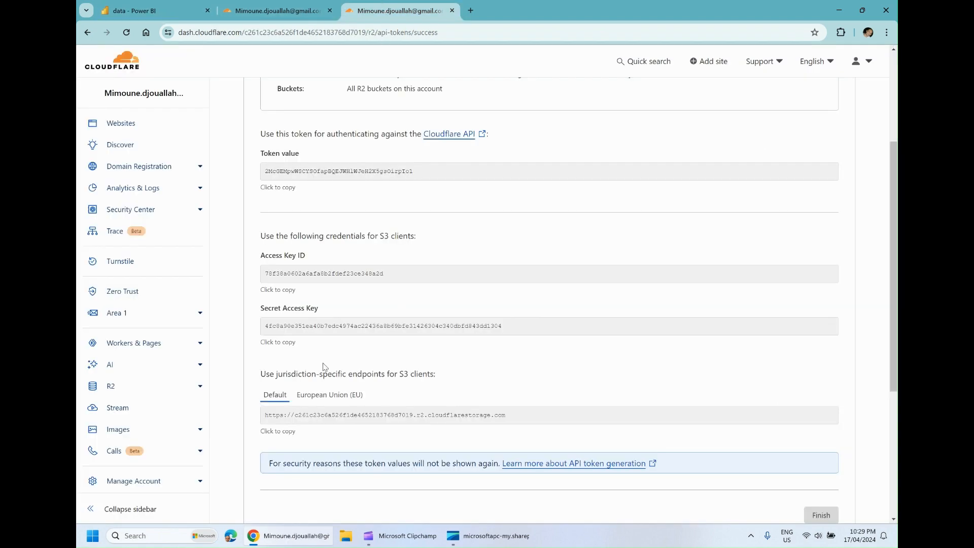
pyautogui.click(287, 290)
pyautogui.click(285, 5)
pyautogui.click(134, 10)
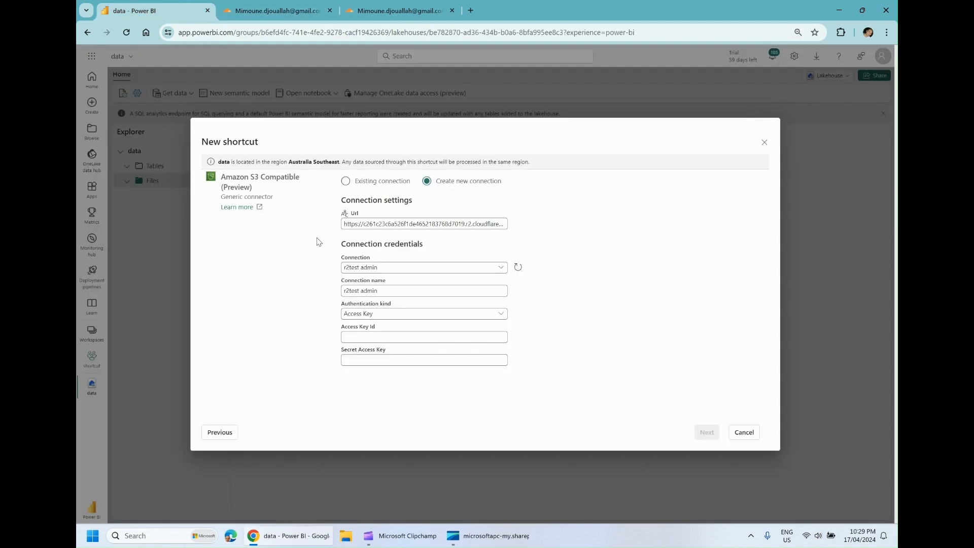
pyautogui.click(377, 338)
pyautogui.hotkey('ctrl', 'v')
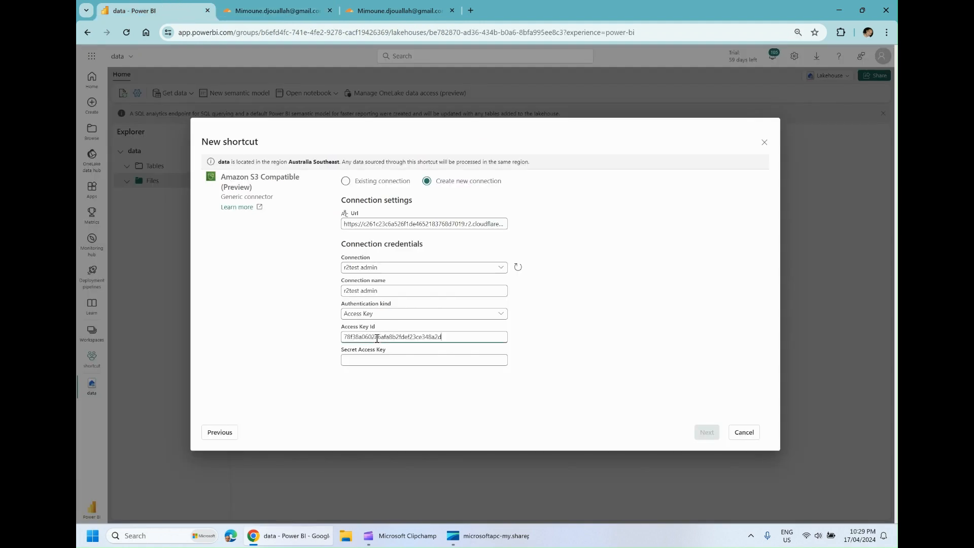
# Copy the Secret Access Key from Cloudflare into the connection's Secret Access Key and proceed to bucket selection
pyautogui.click(382, 7)
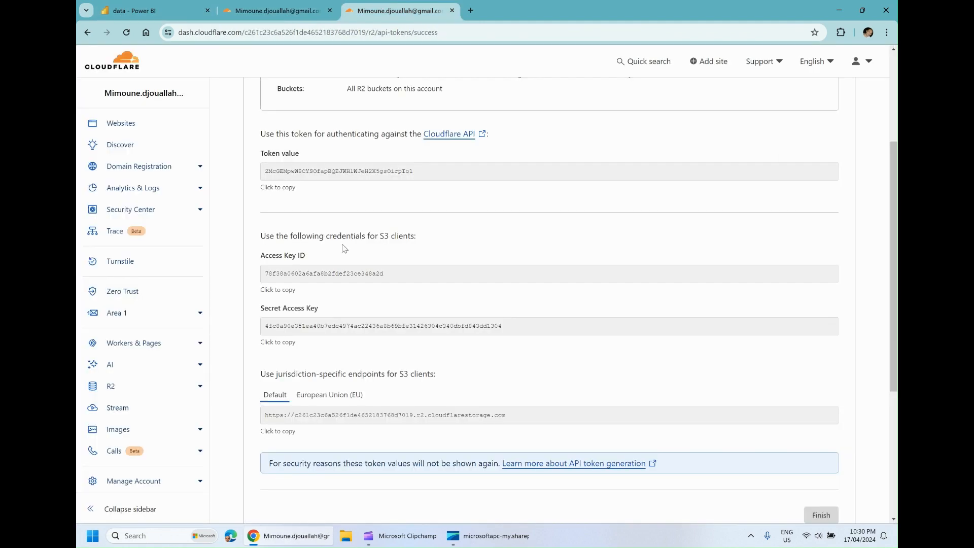
pyautogui.click(283, 344)
pyautogui.click(153, 5)
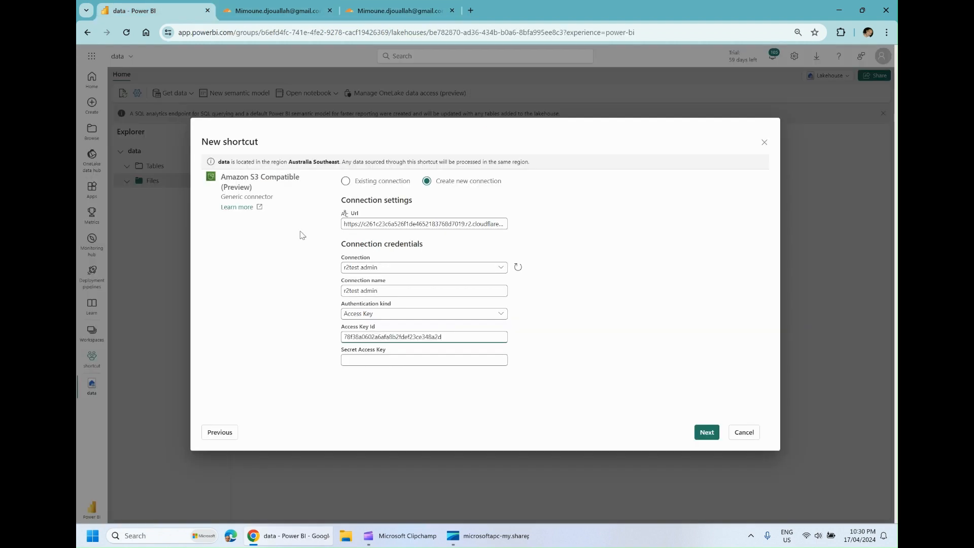
pyautogui.click(377, 361)
pyautogui.hotkey('ctrl', 'v')
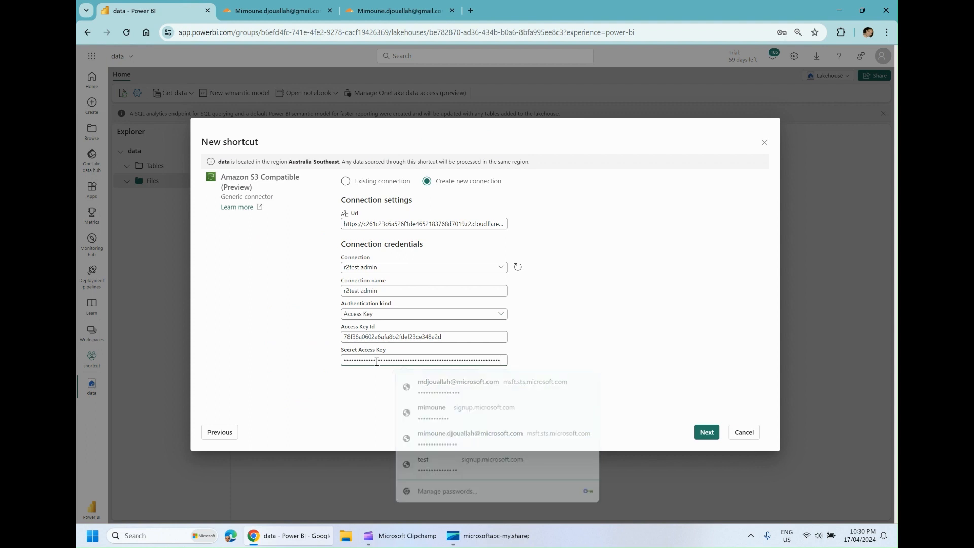
pyautogui.click(704, 433)
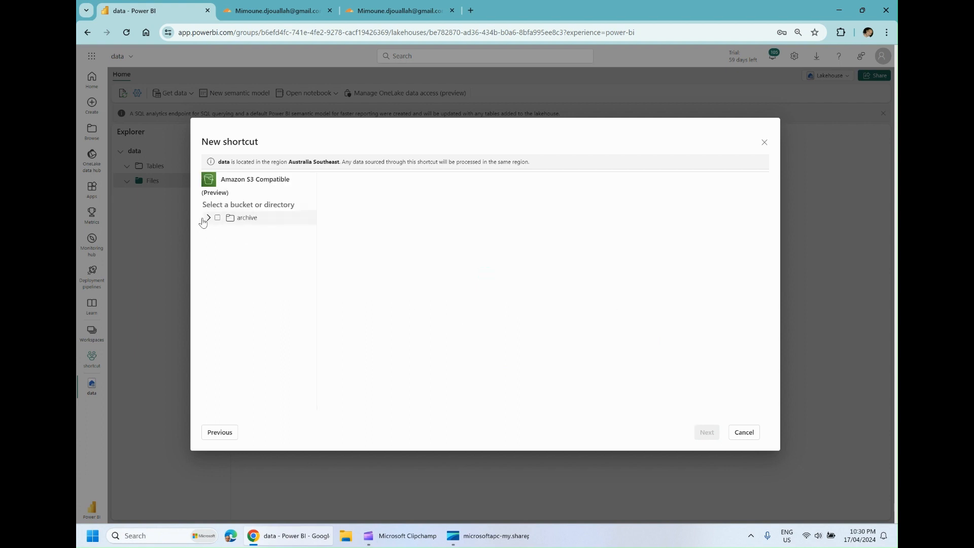
# Select the aemo folder in the archive bucket and create its shortcut in the lakehouse's Files
pyautogui.click(209, 218)
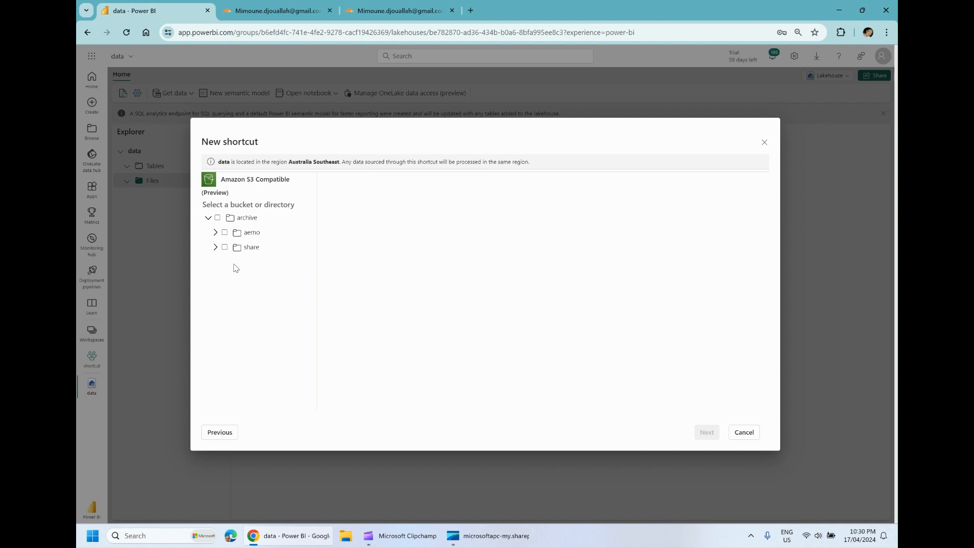
pyautogui.click(215, 232)
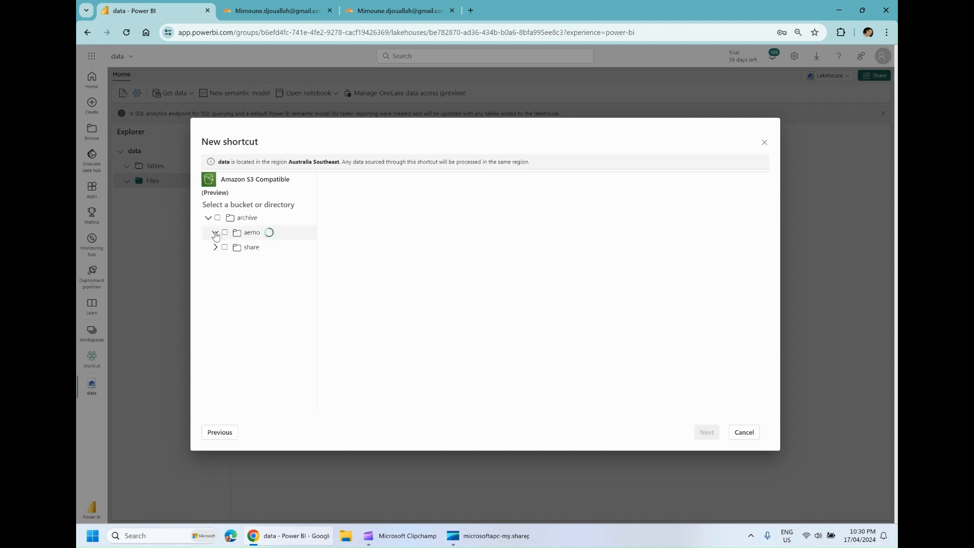
pyautogui.click(225, 233)
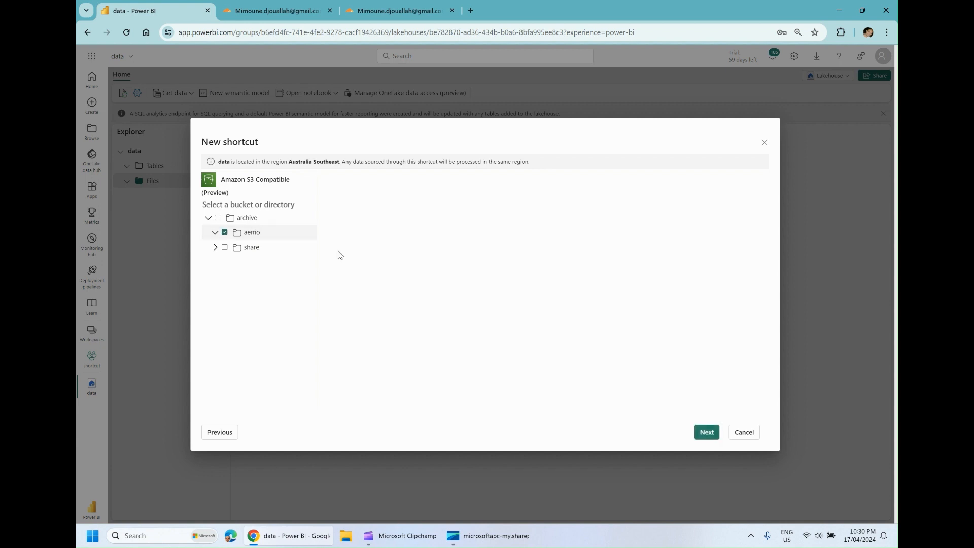
pyautogui.click(706, 433)
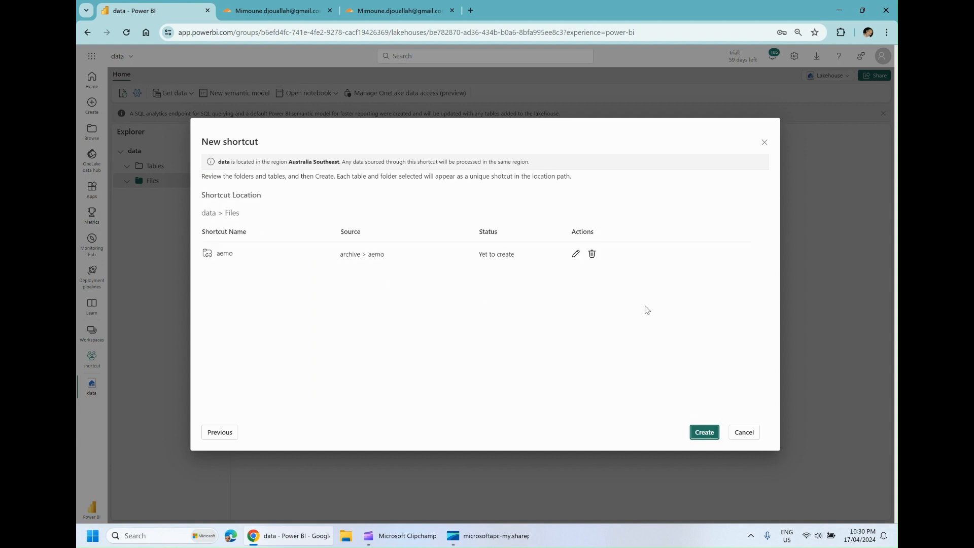
pyautogui.click(701, 434)
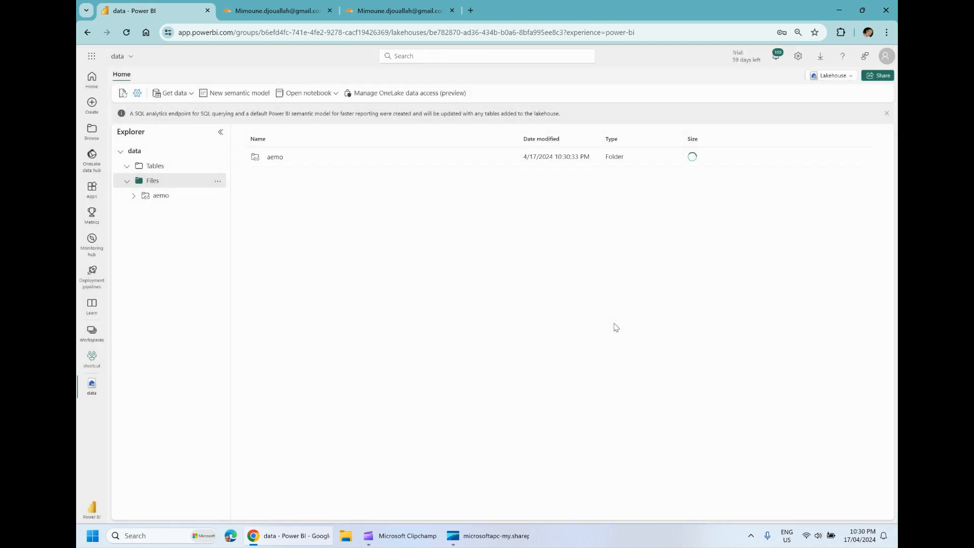
# Open the aemo shortcut folder and sort its files by date modified, newest first
pyautogui.click(275, 158)
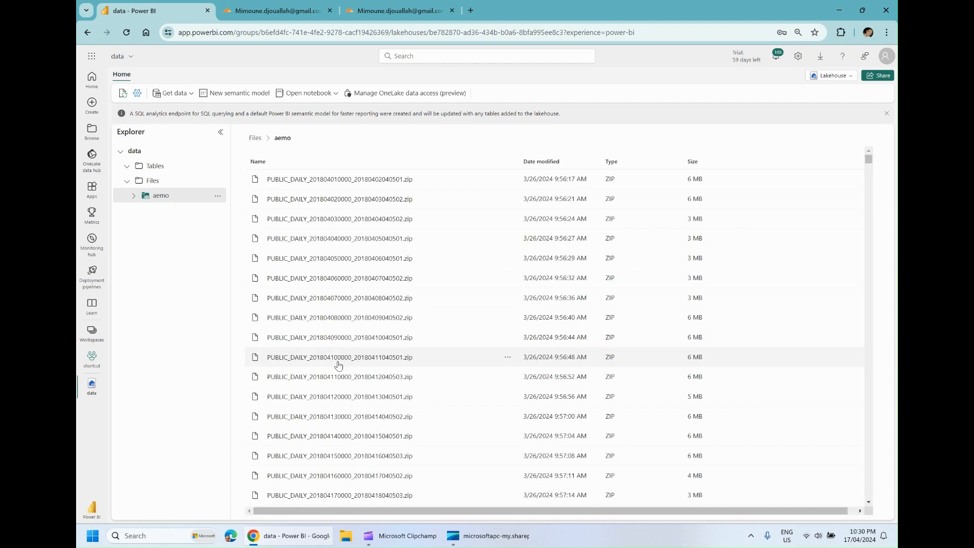
pyautogui.click(545, 162)
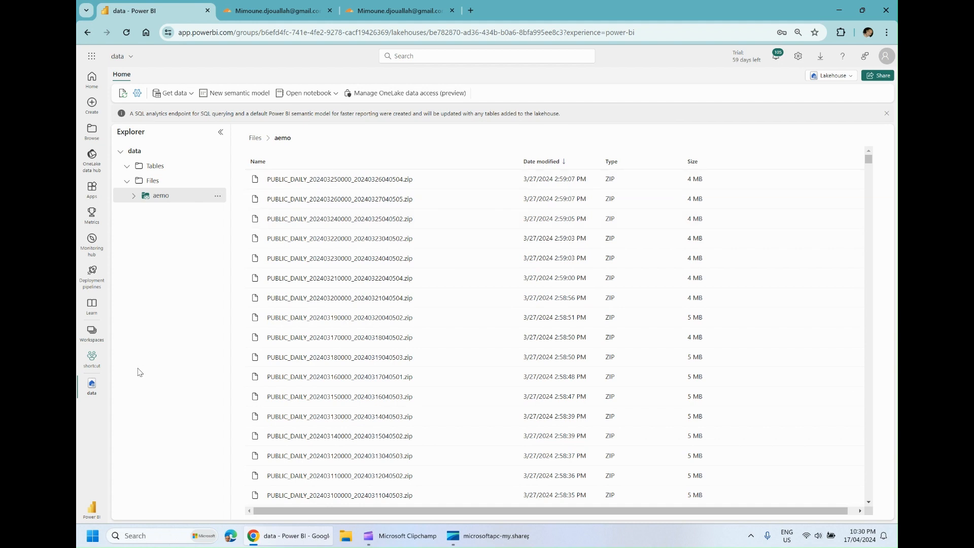
# Turn on Enable Cache for Shortcuts in the shortcut workspace's OneLake settings and save the change
pyautogui.click(92, 357)
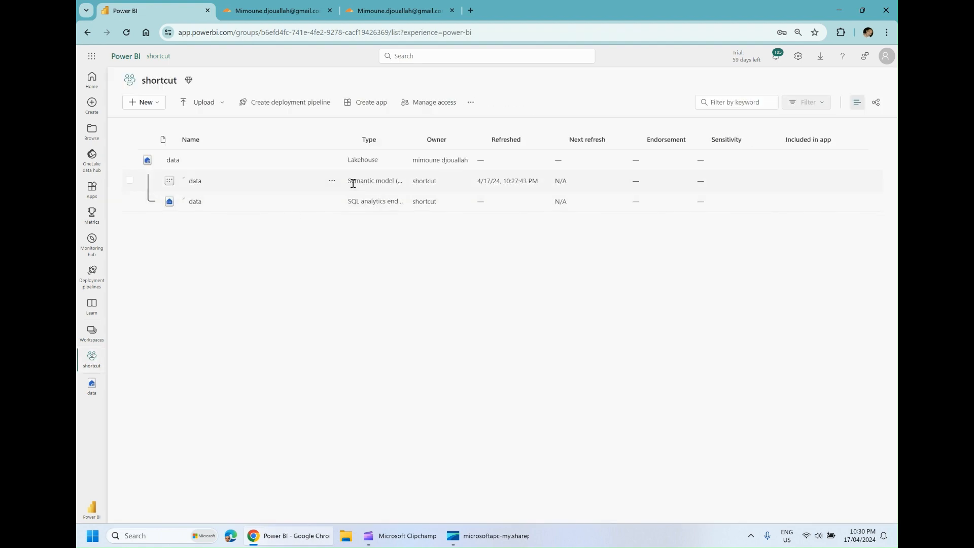
pyautogui.click(472, 103)
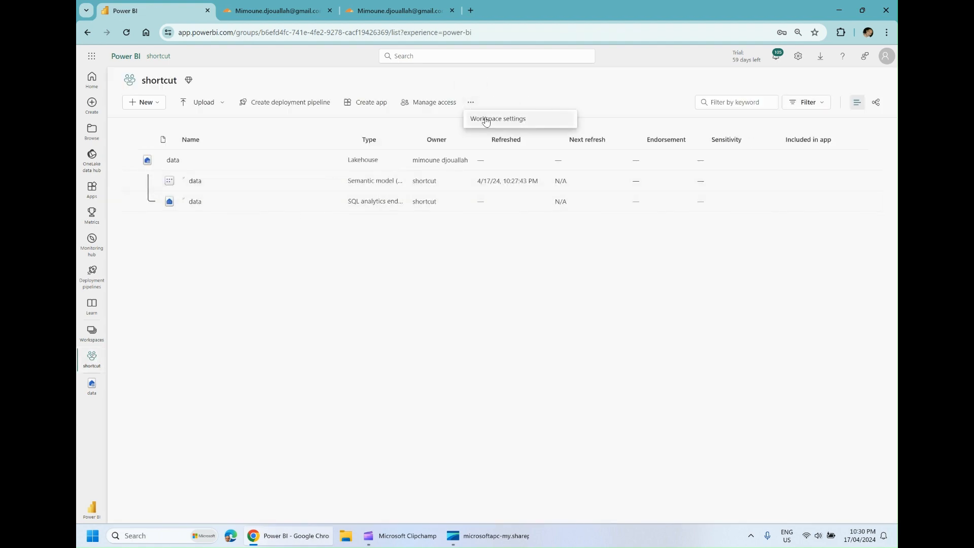
pyautogui.click(485, 120)
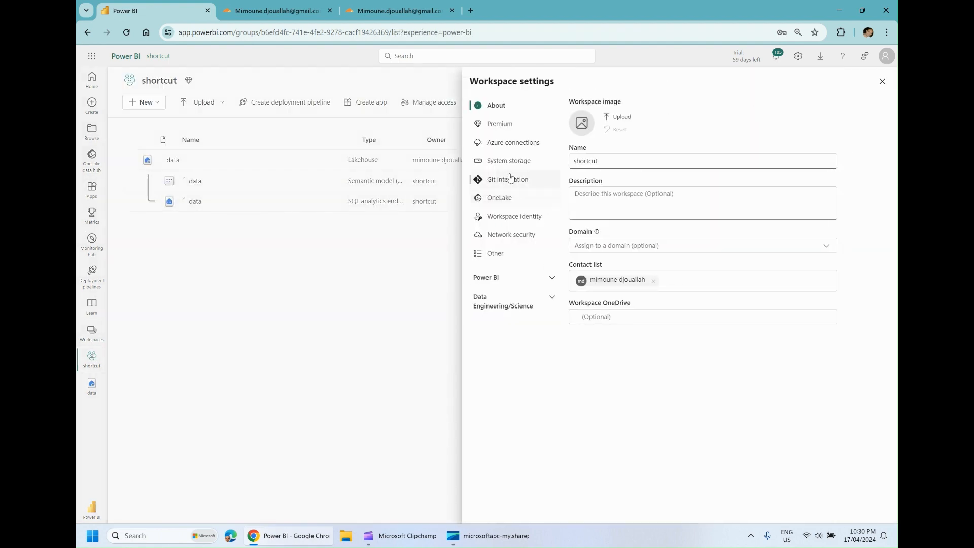
pyautogui.click(499, 198)
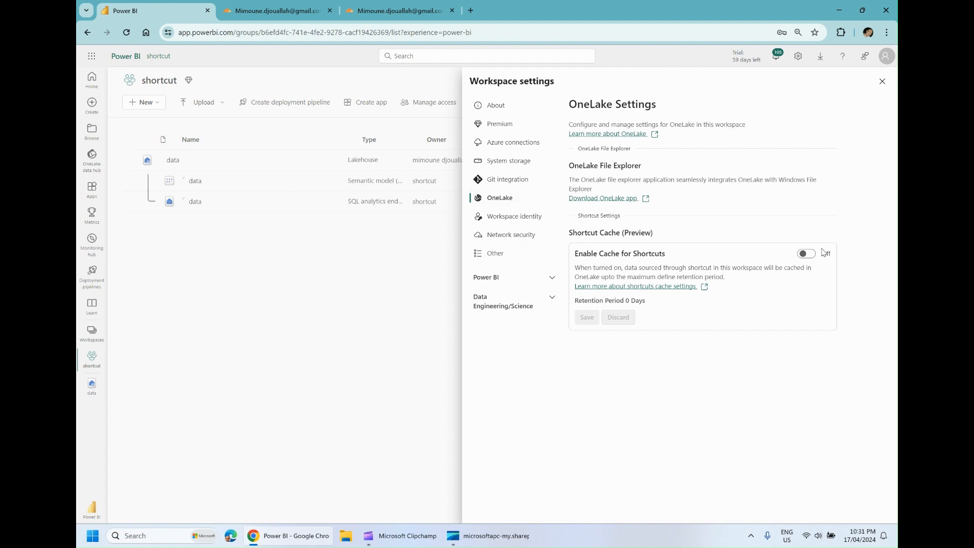
pyautogui.click(807, 253)
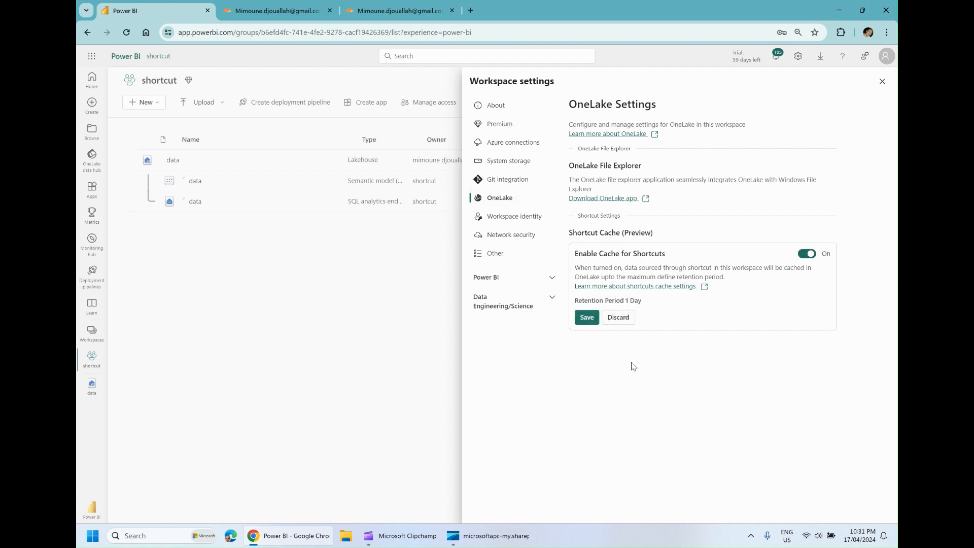
pyautogui.click(587, 318)
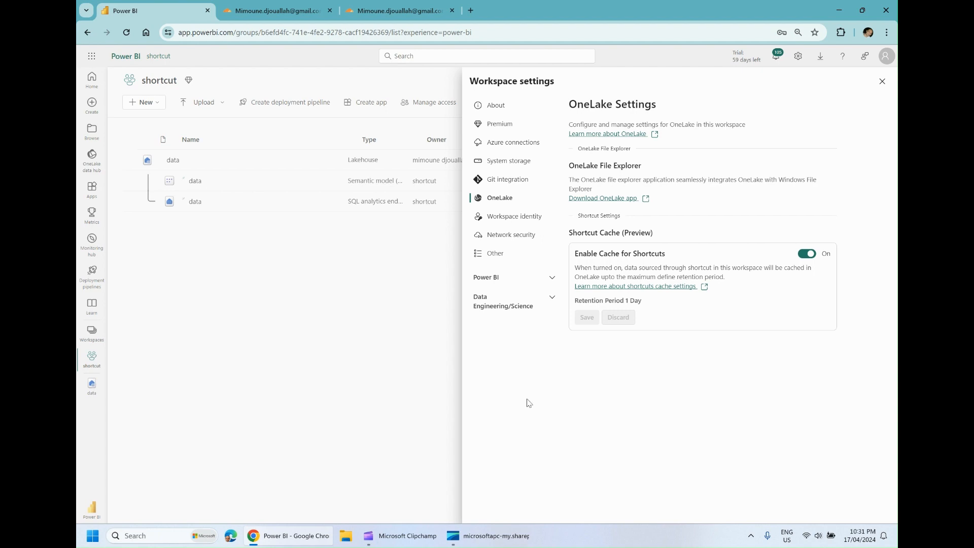
pyautogui.click(327, 419)
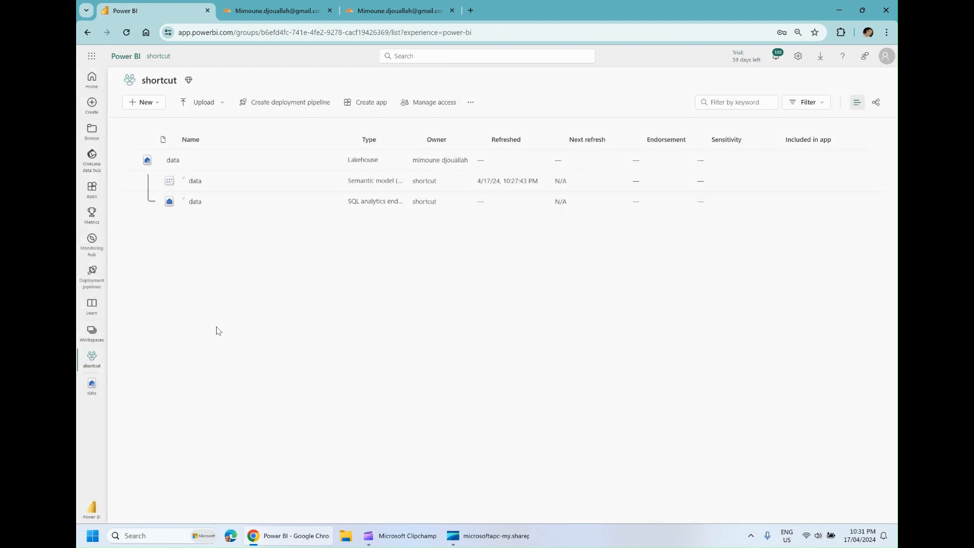
# Start a new Amazon S3 Compatible shortcut under the data lakehouse's Tables, using the existing r2test admin connection
pyautogui.click(92, 384)
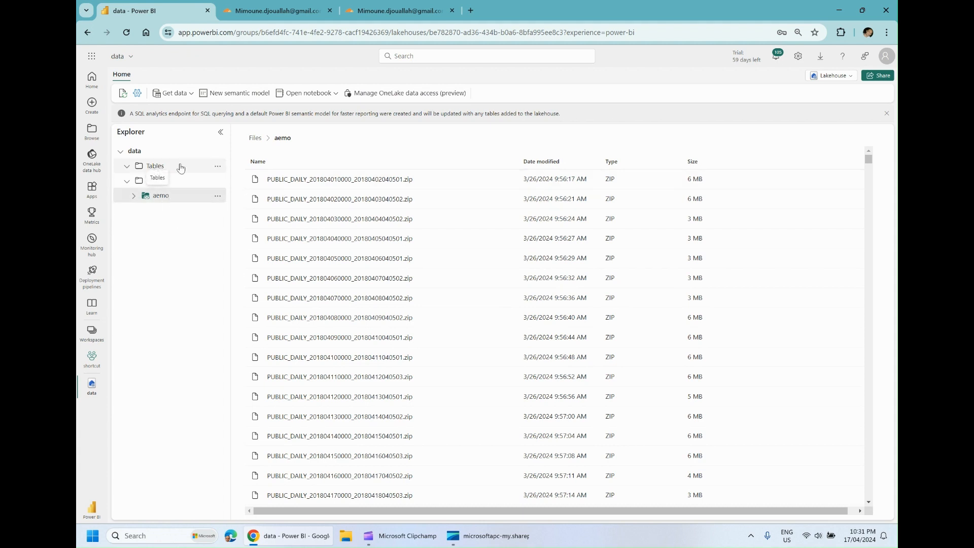
pyautogui.click(218, 170)
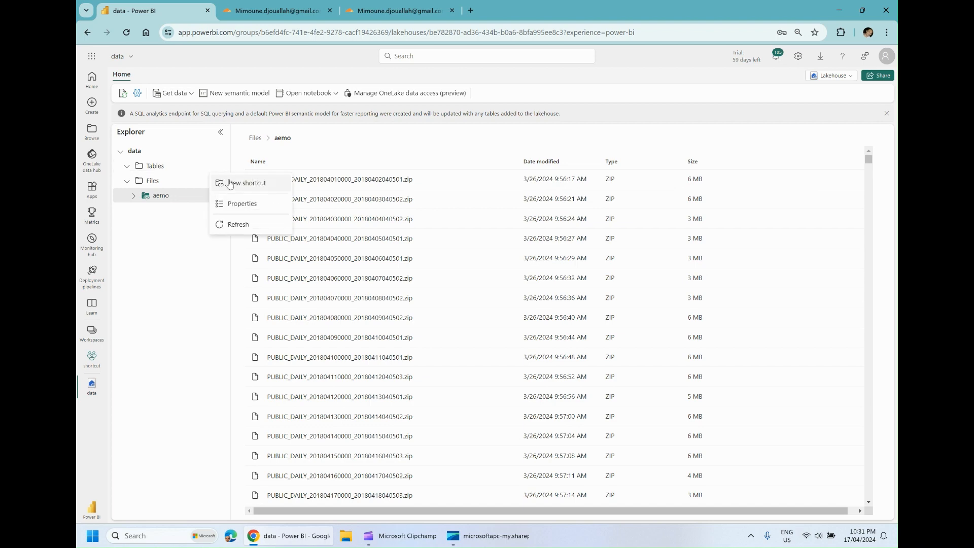
pyautogui.click(233, 186)
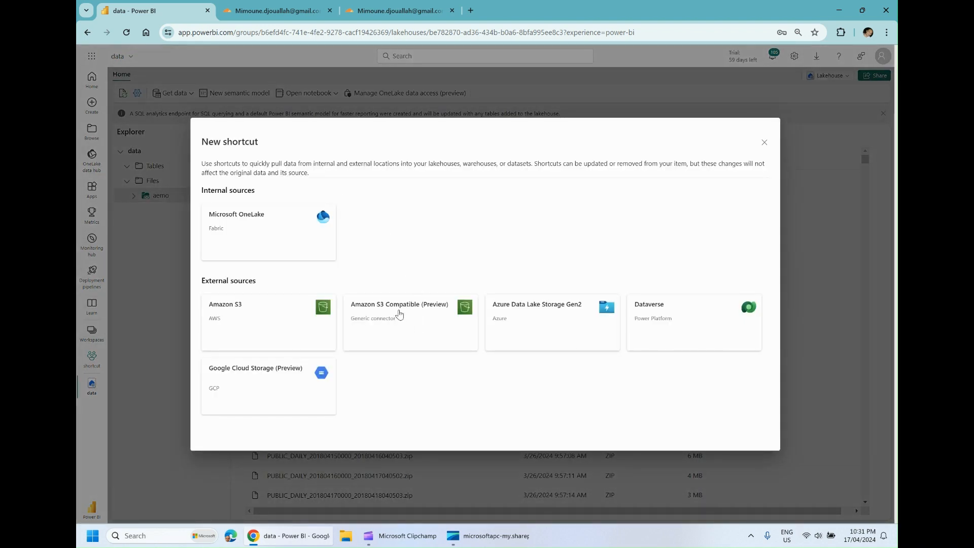
pyautogui.click(400, 313)
pyautogui.click(406, 212)
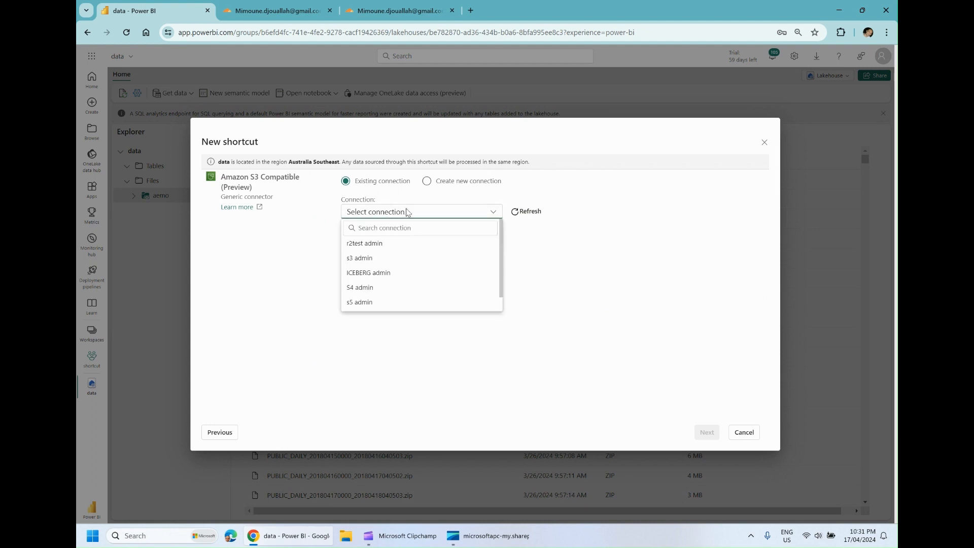
pyautogui.click(380, 245)
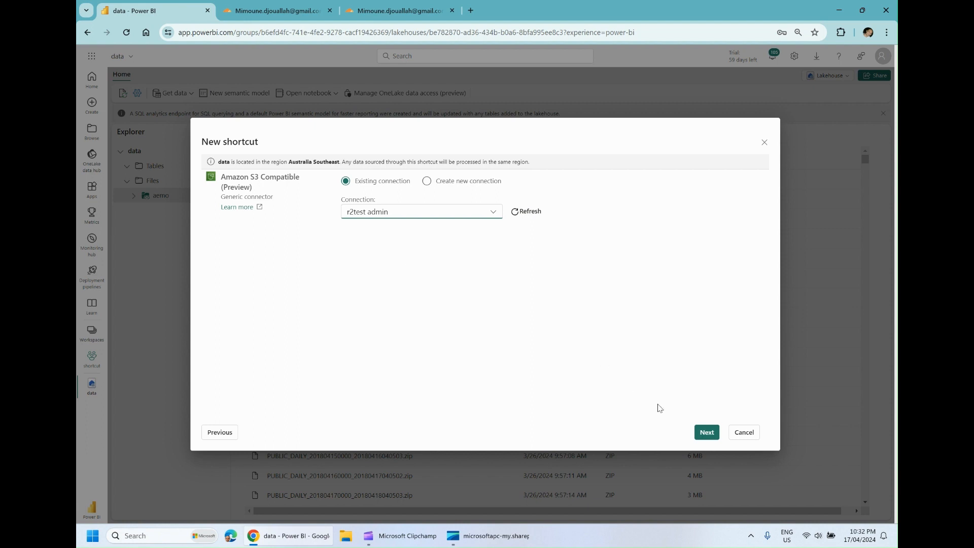
pyautogui.click(706, 435)
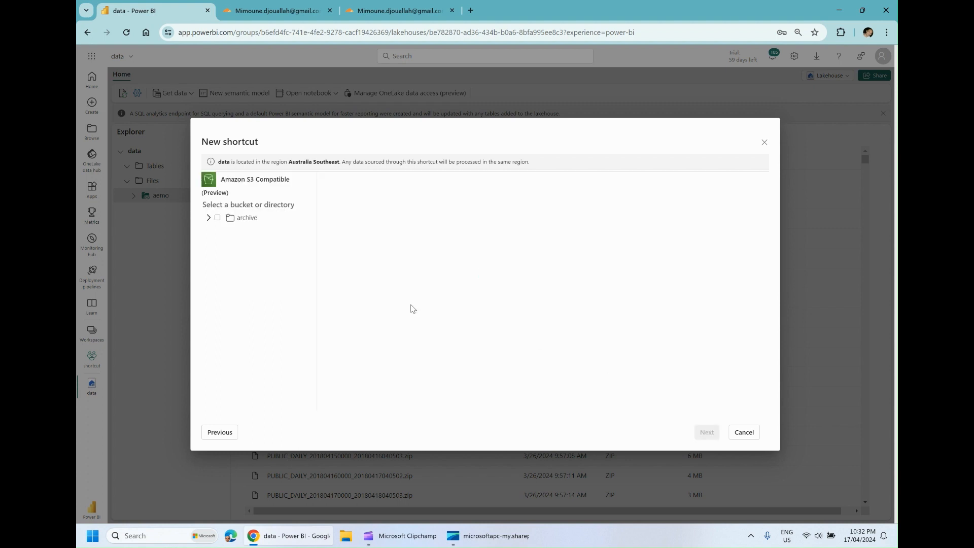
# Create a Tables shortcut to the duid folder inside archive > share and open the duid table's preview
pyautogui.click(208, 218)
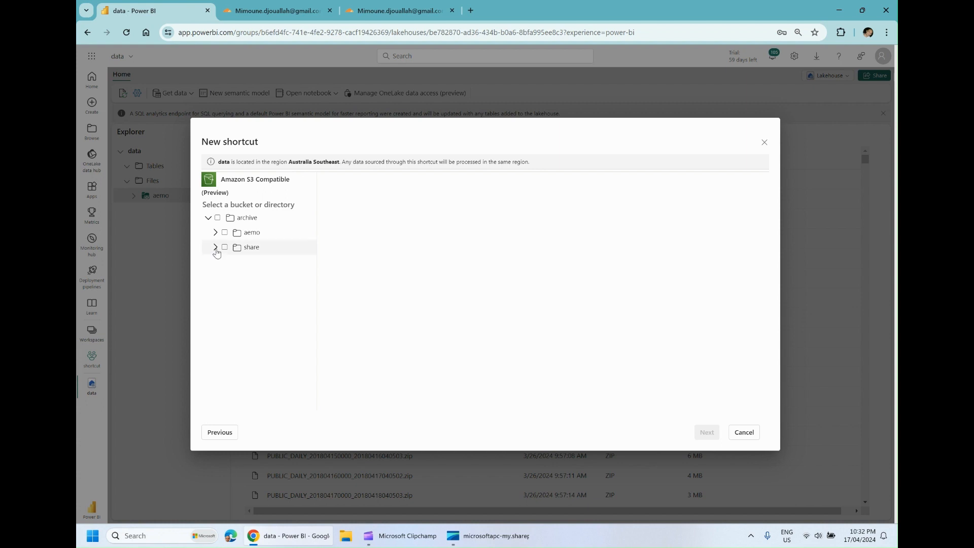
pyautogui.click(215, 248)
pyautogui.click(231, 262)
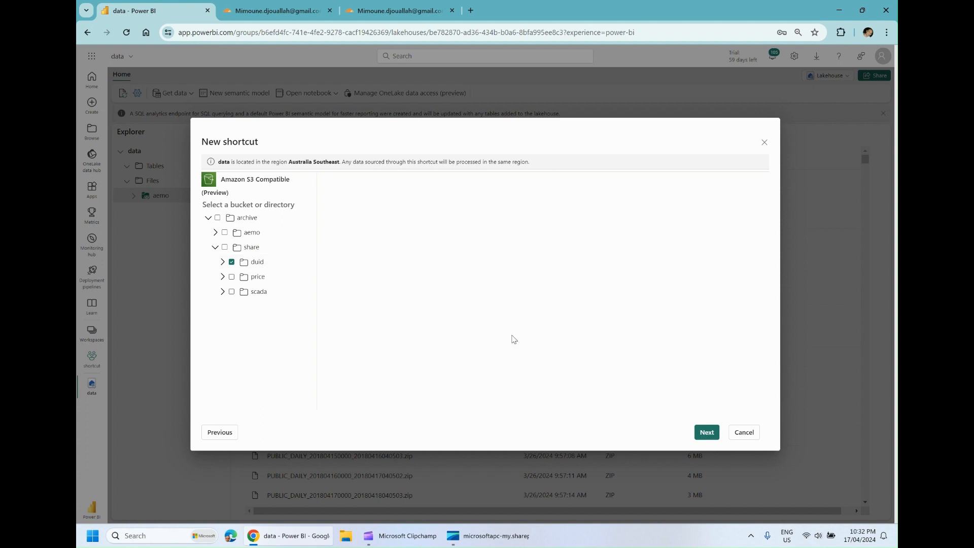
pyautogui.click(706, 434)
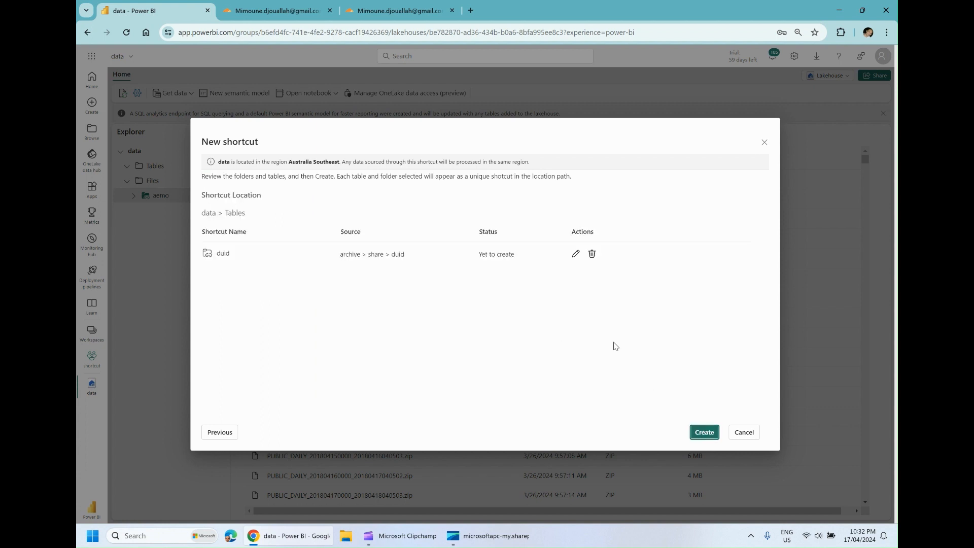
pyautogui.click(704, 433)
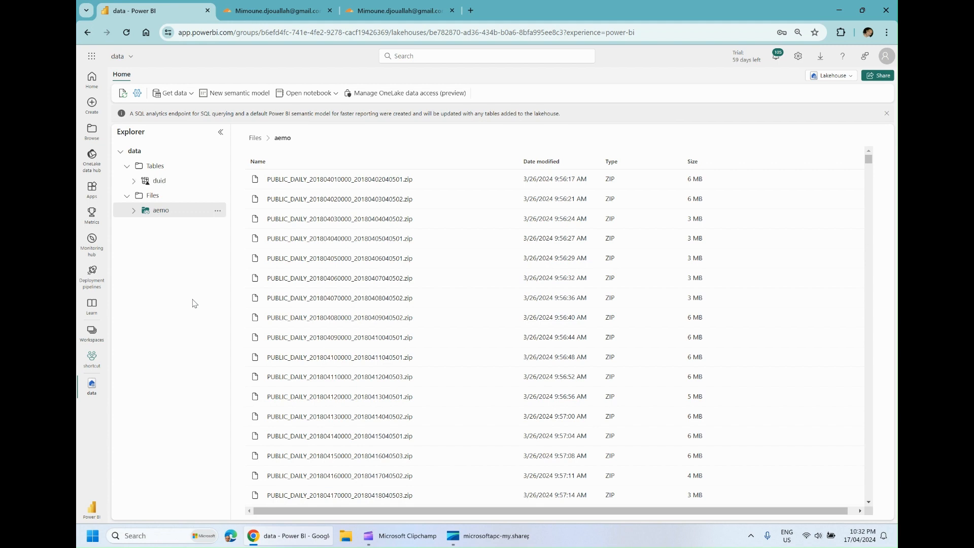
pyautogui.click(159, 184)
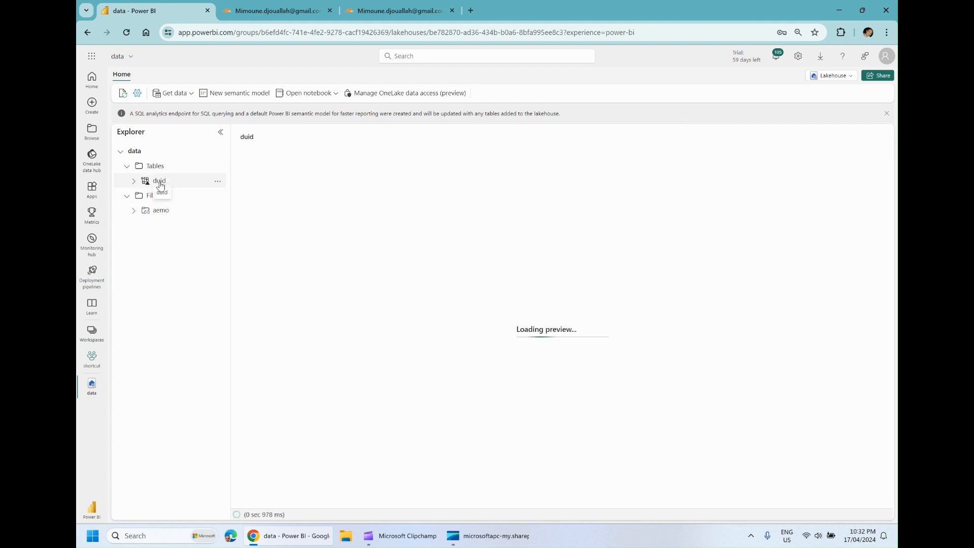